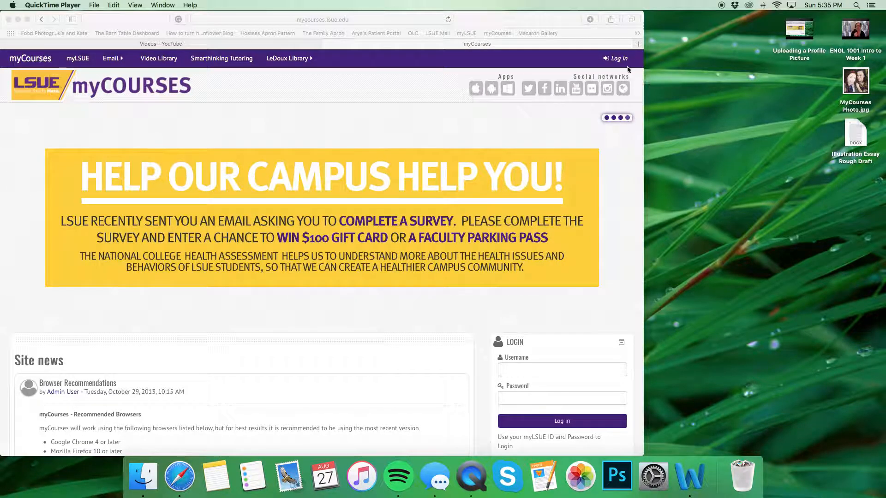
- Go to Smarthinking Tutoring on myCourses and log in with the account username and password
click(383, 114)
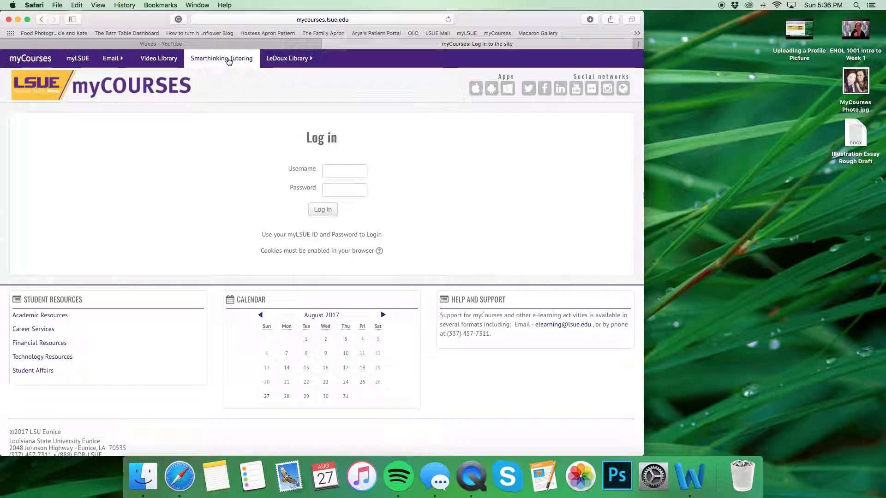
click(347, 172)
click(345, 196)
click(323, 210)
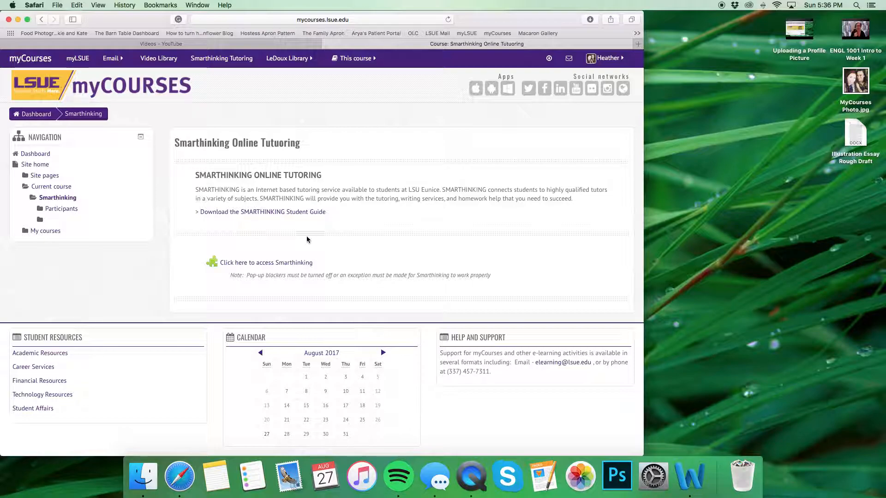
- Access Smarthinking from the course page and start a writing submission for the Essay Center
click(264, 263)
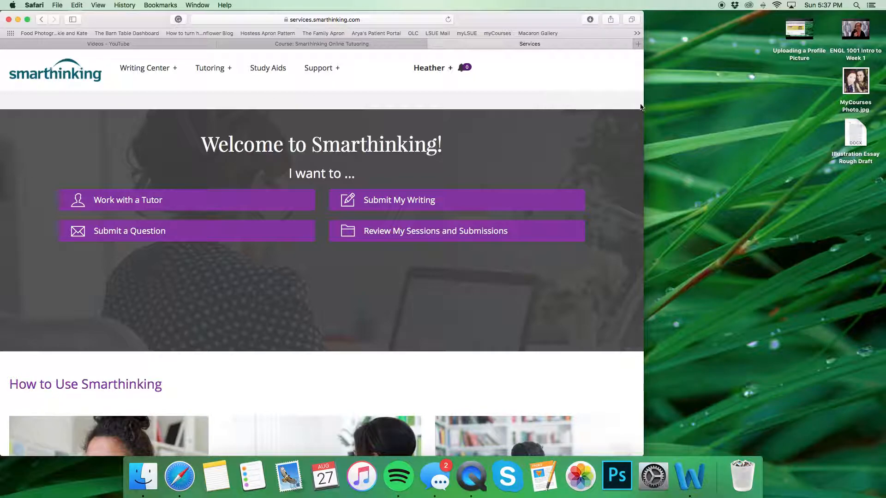
click(436, 208)
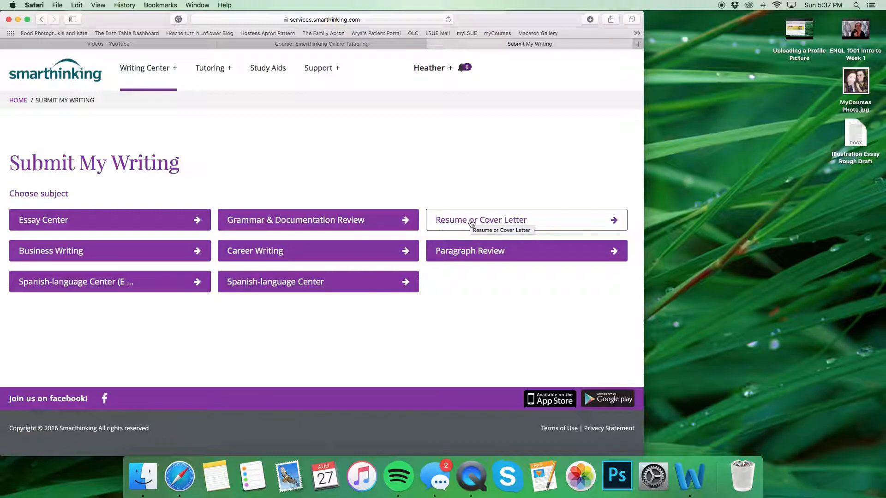
click(145, 227)
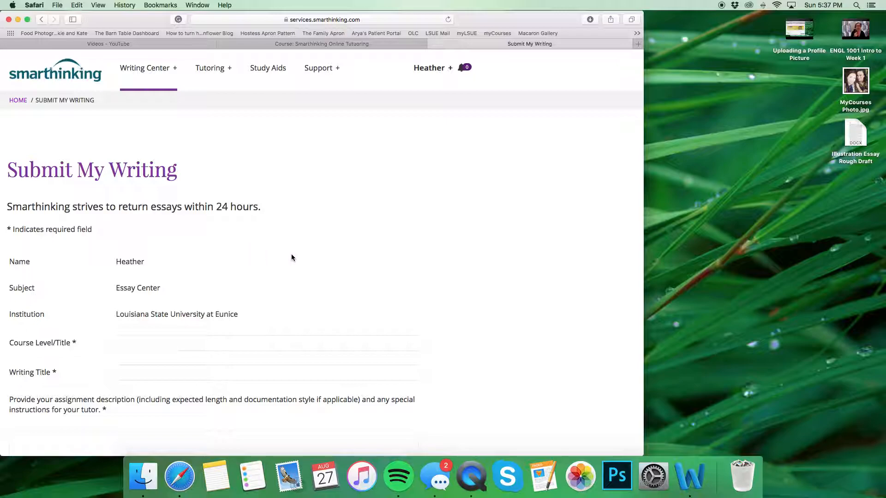
- Enter "ENGL 1001: English Composition" as the course level/title and "As Time Goes By", in quotation marks, as the writing title
scroll(292, 254, down, 5)
scroll(292, 255, down, 1)
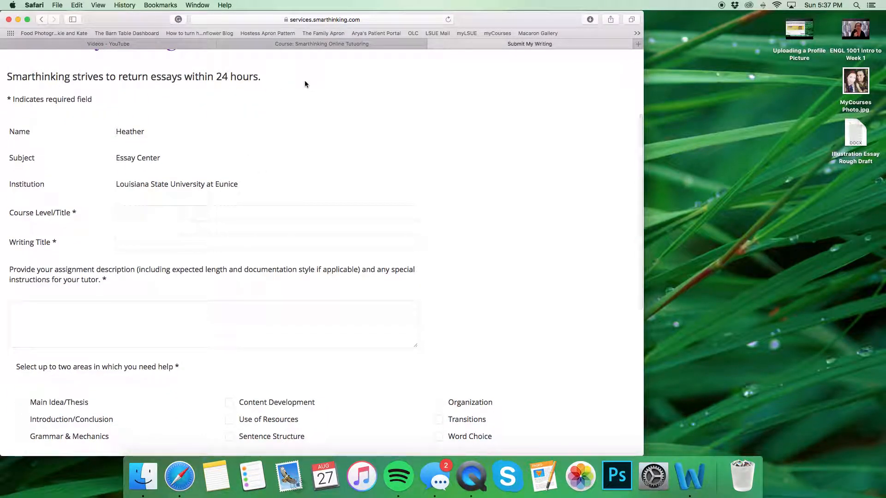
scroll(314, 93, down, 3)
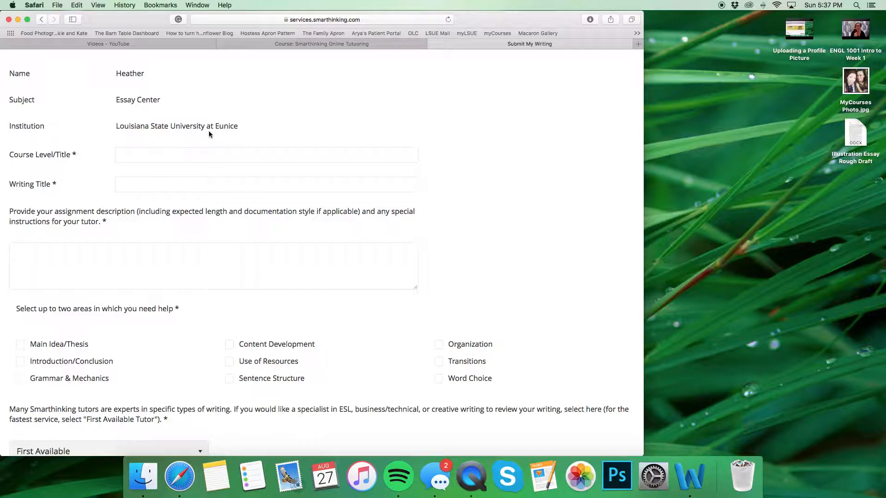
click(166, 152)
text(ENGL 1001: English Composition)
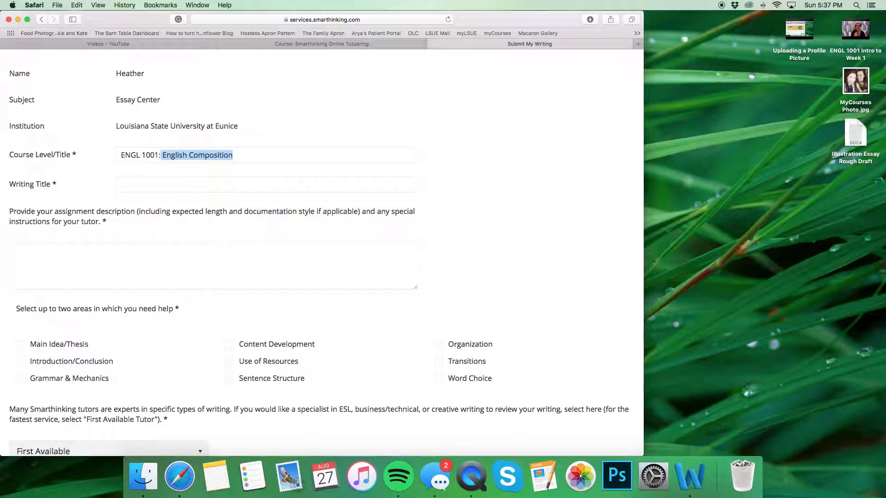
key(Right)
click(170, 186)
text(")
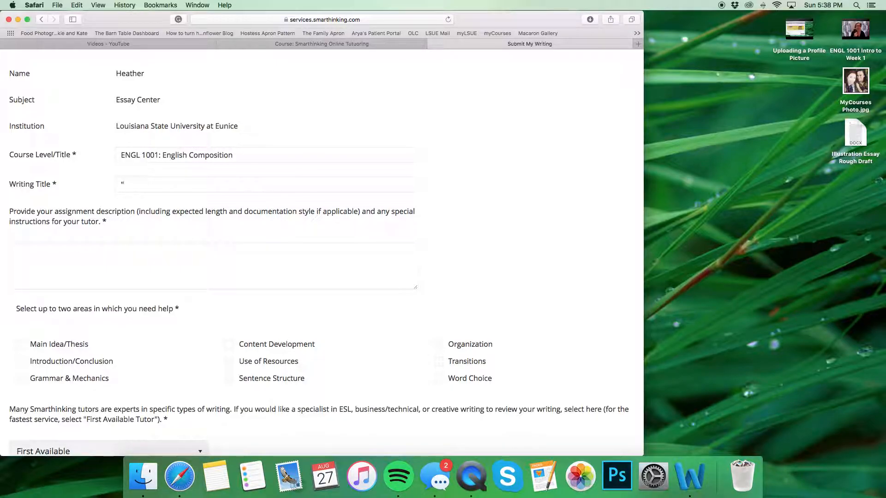
text(As Time Goes By")
- Fill in the assignment description with "Five paragraph essay. Correct grammar. I choose the topic. Content makes sense."
click(179, 254)
text(Five paragraph essay )
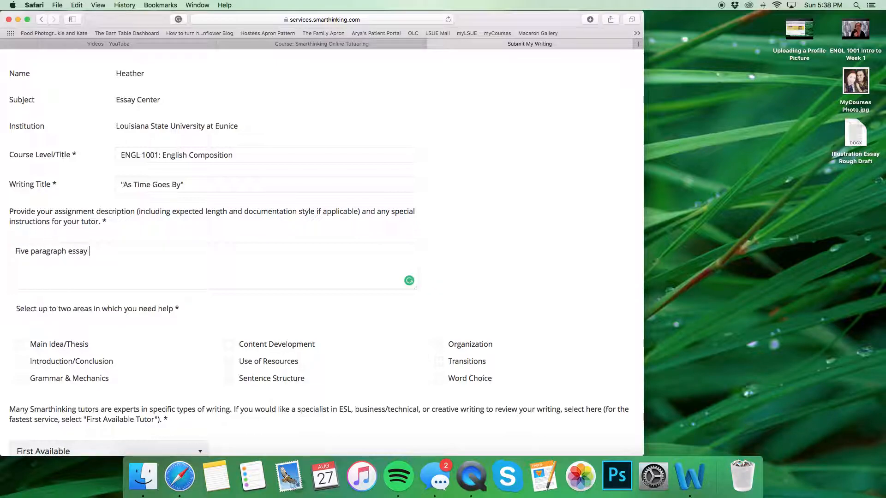
text(. Correct grammar. I choose the topic. )
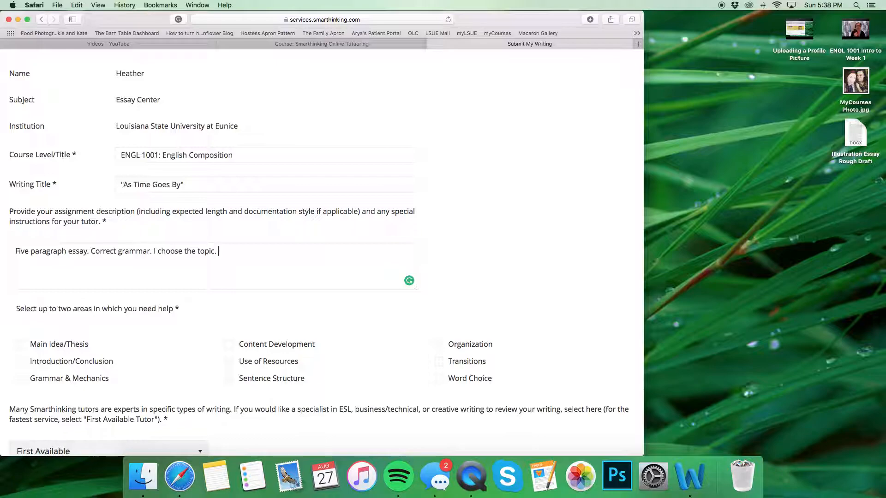
text(Content makes sense.)
- Select Main Idea/Thesis and Grammar & Mechanics as the help areas and keep First Available as the tutor choice
scroll(516, 237, down, 4)
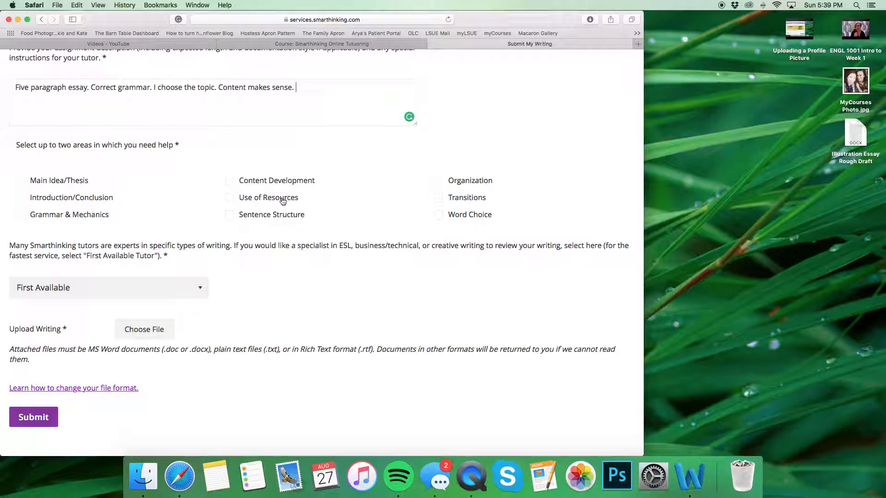
click(20, 180)
click(20, 215)
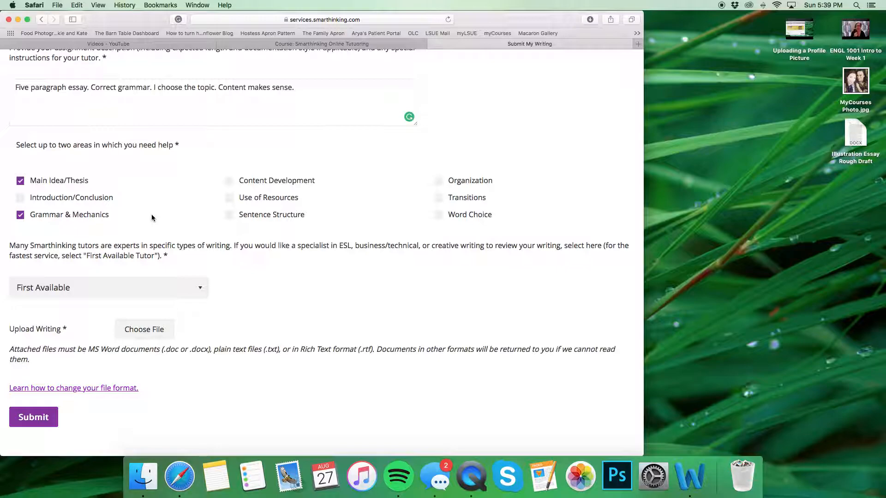
click(159, 289)
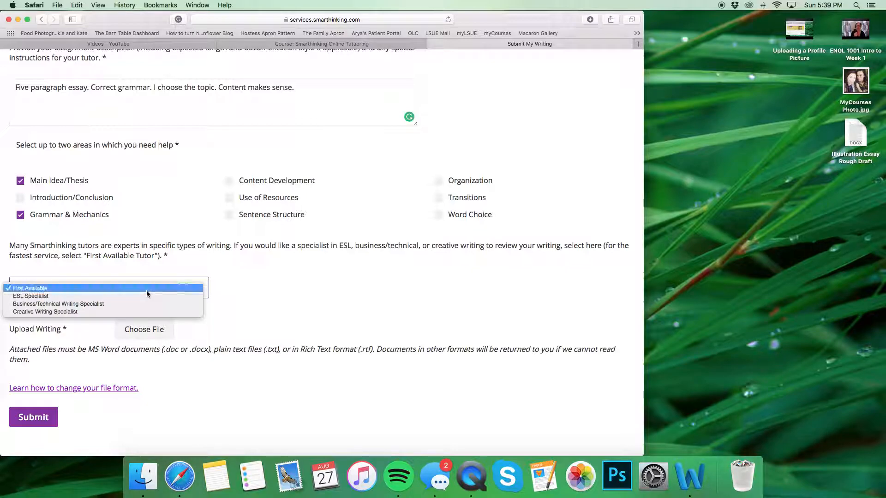
click(146, 290)
- Attach the Illustration Essay Rough Draft document from the Desktop as the writing to upload
scroll(261, 309, down, 2)
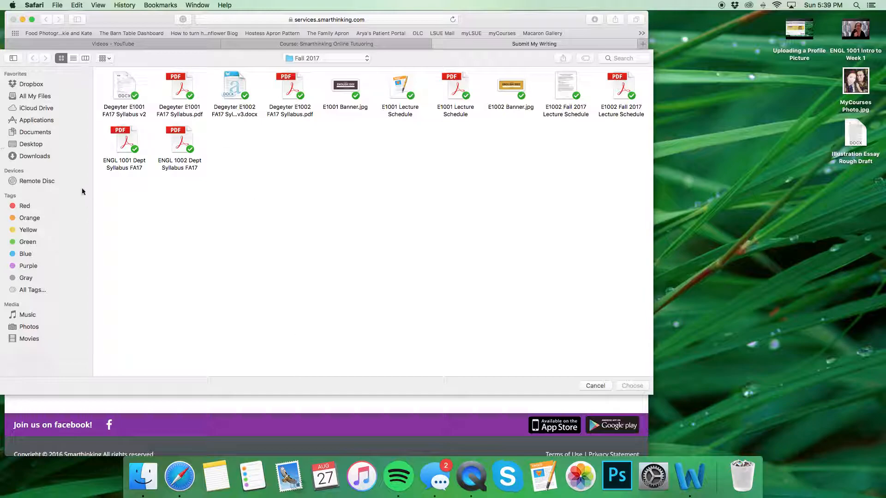
click(32, 145)
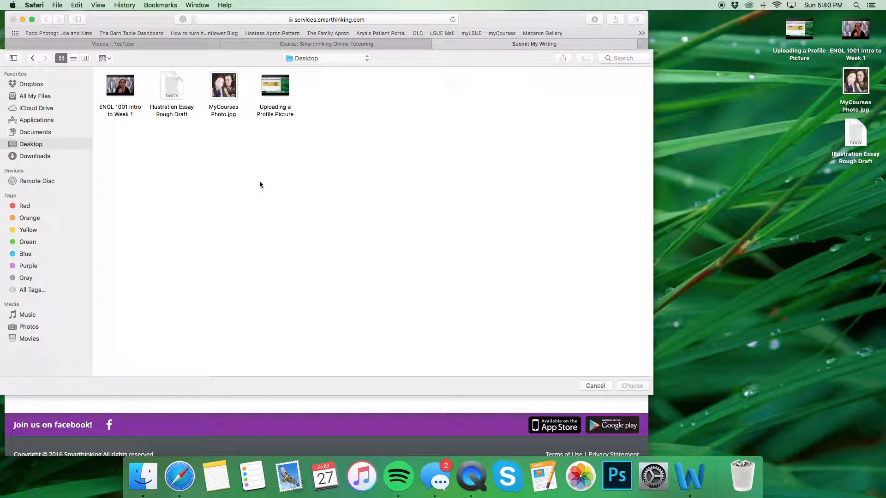
click(174, 86)
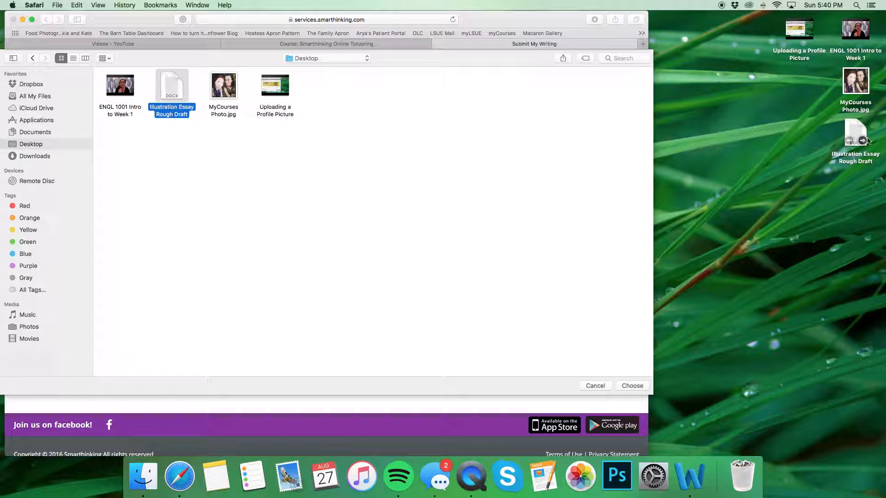
click(628, 387)
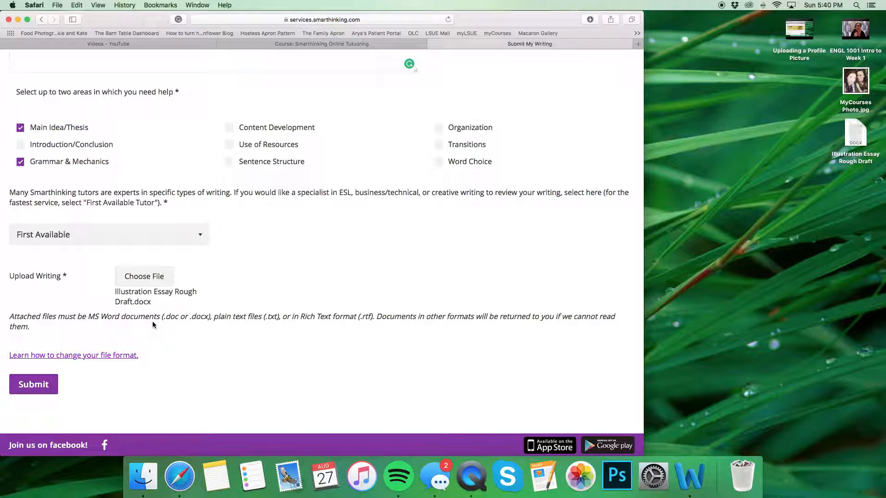
- Submit the essay for tutor review and decline the expedited essay offer
click(35, 382)
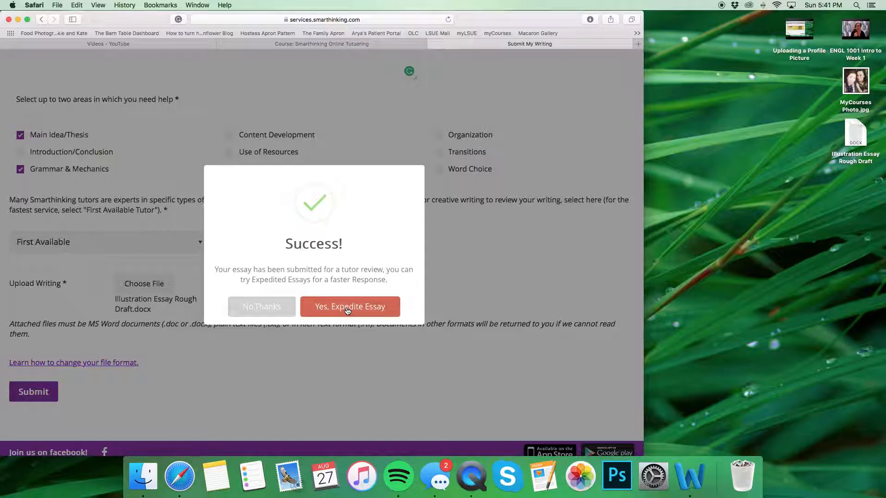
click(270, 308)
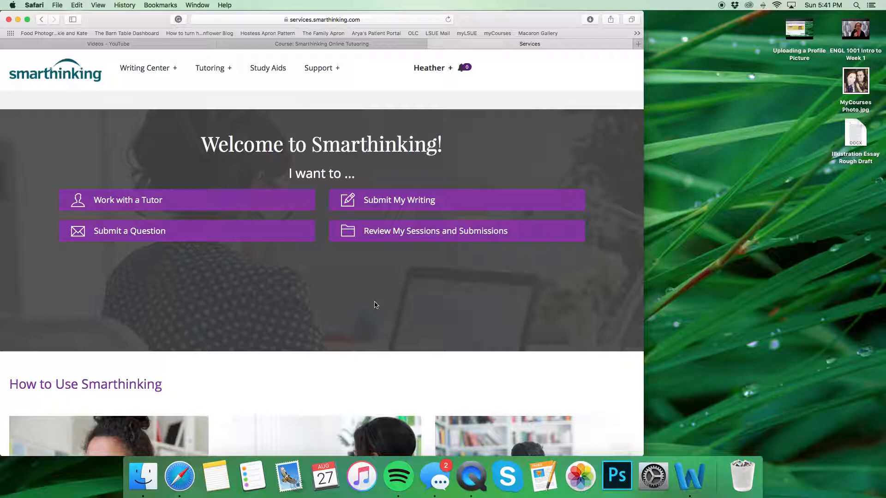
- Sign in to LSUE Mail in a new tab with the saved credentials and read Smarthinking's essay submission email
click(638, 44)
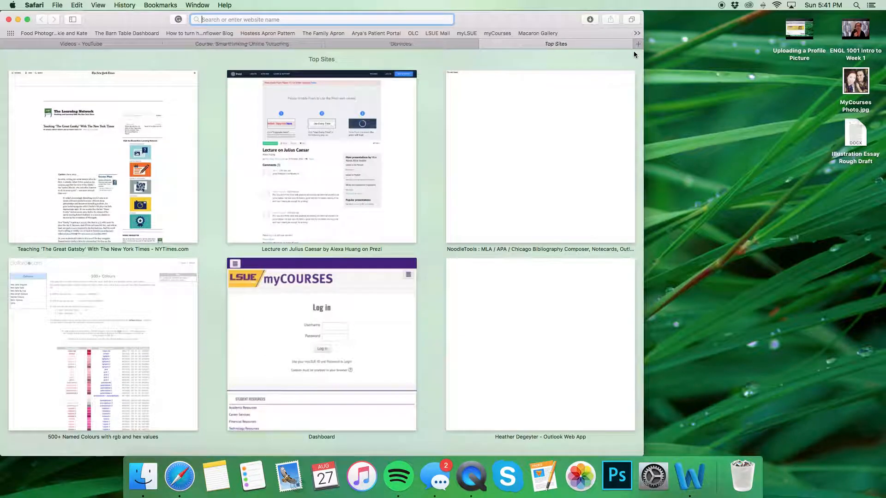
click(432, 34)
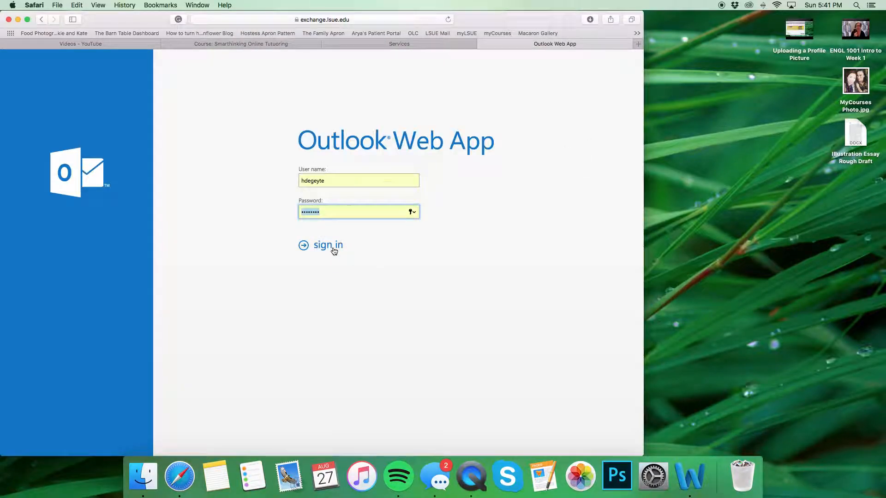
click(333, 249)
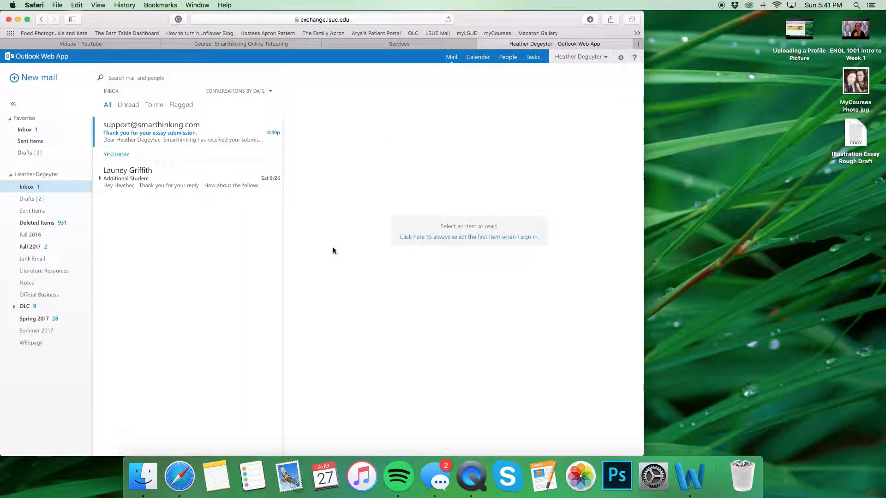
click(124, 127)
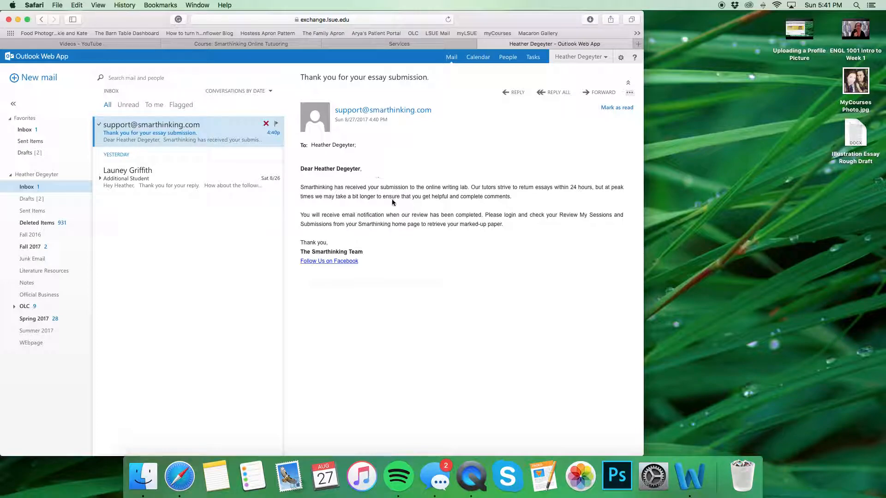
click(331, 267)
- Close the mail, Smarthinking and course tabs and minimize the browser window
click(483, 46)
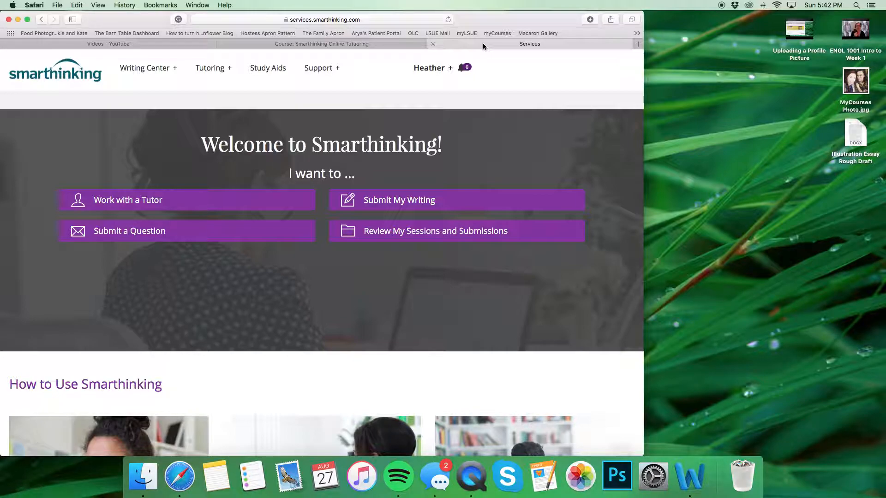
click(433, 44)
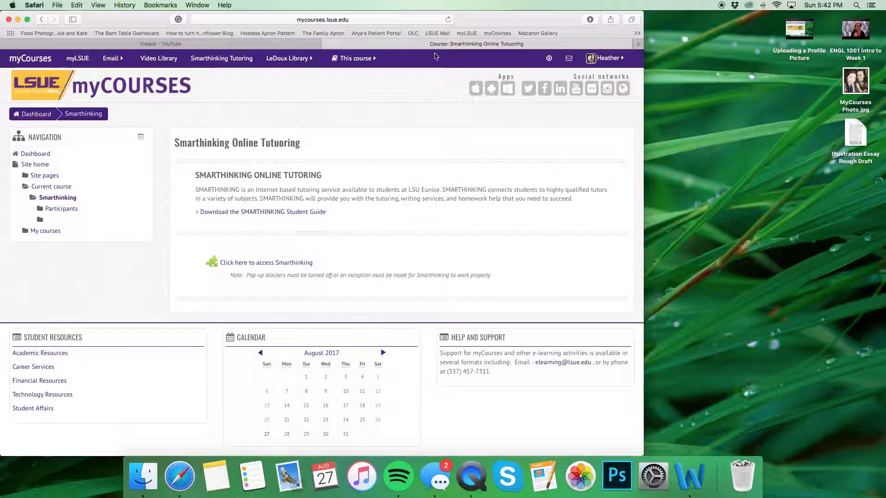
click(328, 44)
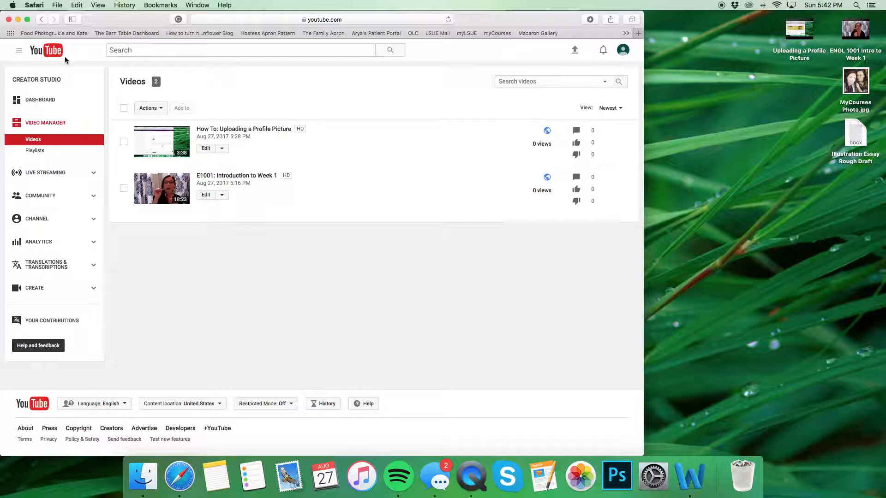
click(18, 19)
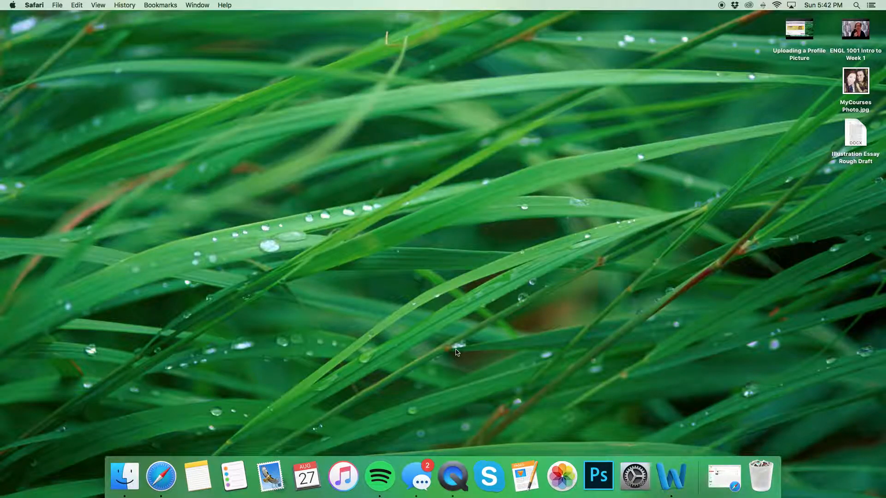